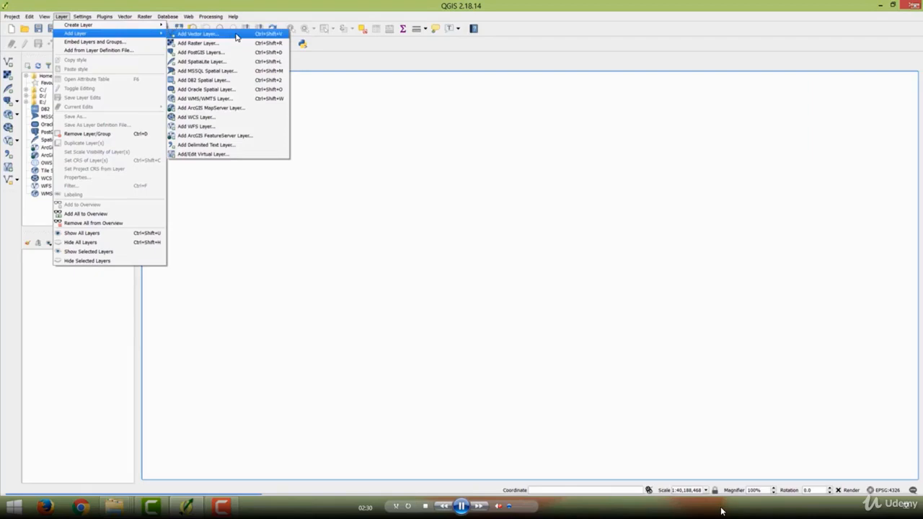
- Start adding a vector layer from file, and locate SF_data_new.shp in the SF_data_new folder in File Explorer
left_click(237, 35)
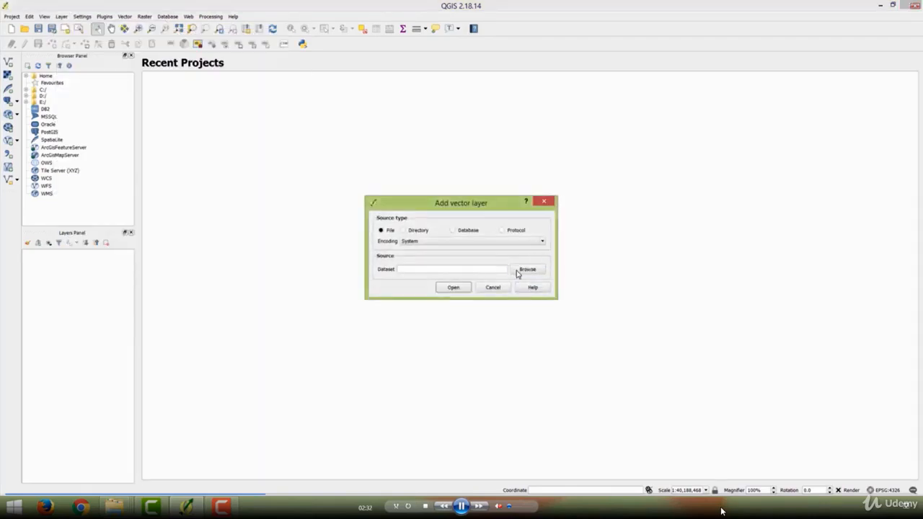
left_click(113, 506)
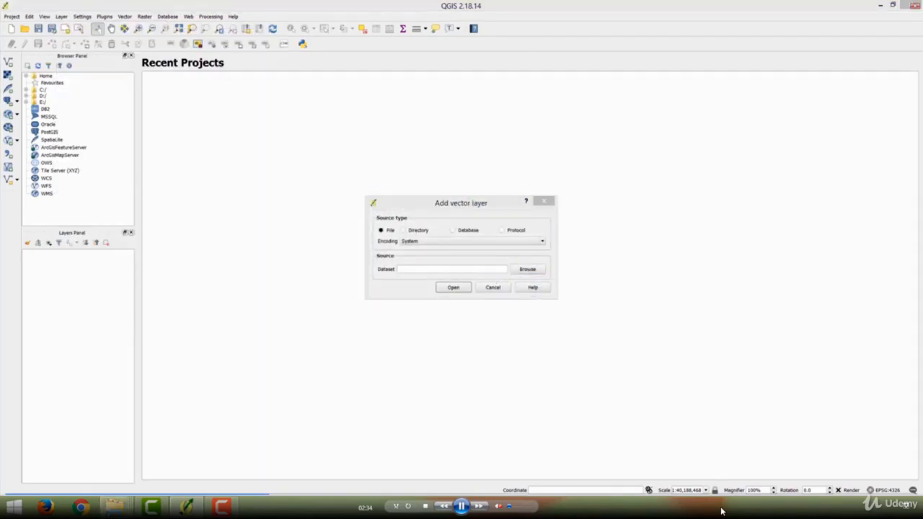
left_click(207, 447)
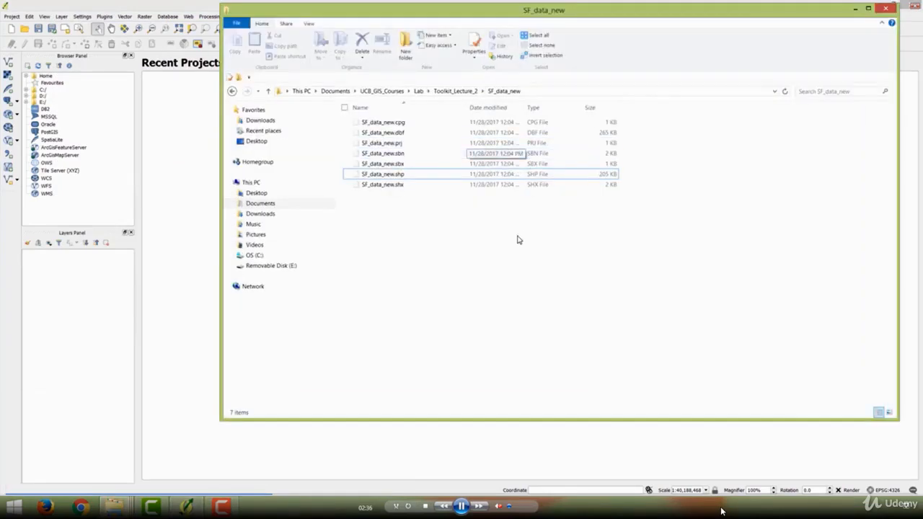
left_click(404, 174)
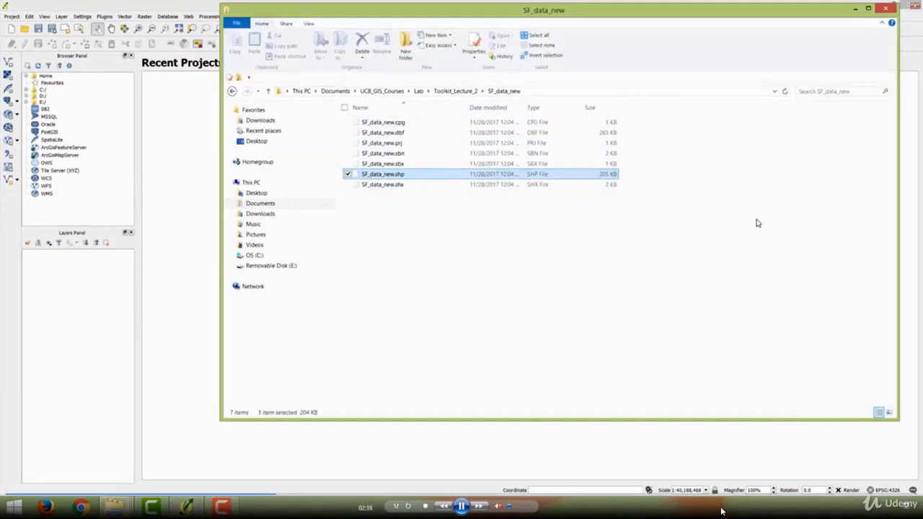
left_click(816, 262)
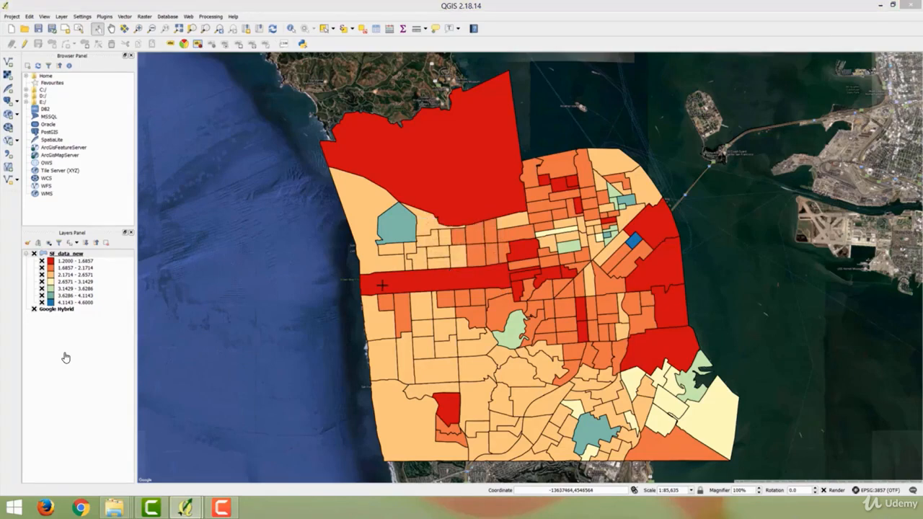
- Enlarge the SF Map composer window and reposition it over the map canvas
mouse_move(187, 508)
left_click_drag(0, 67, 653, 96)
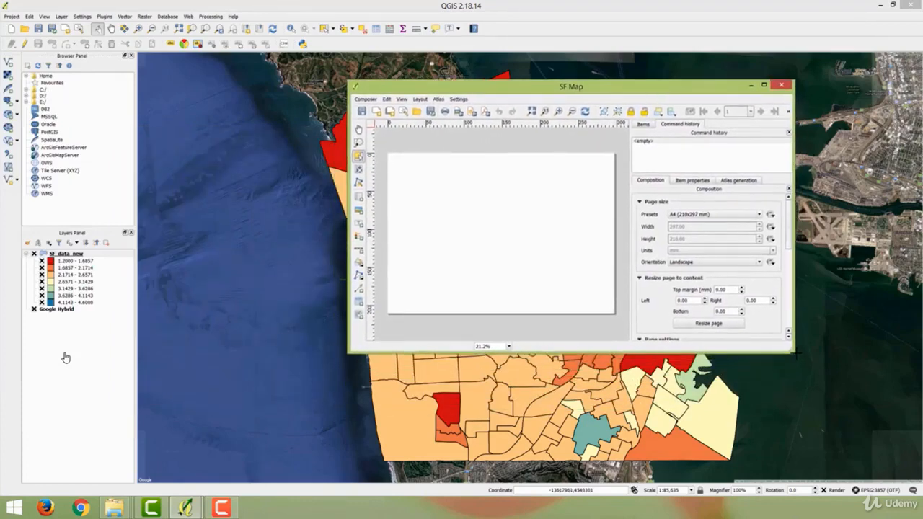
left_click_drag(797, 353, 883, 409)
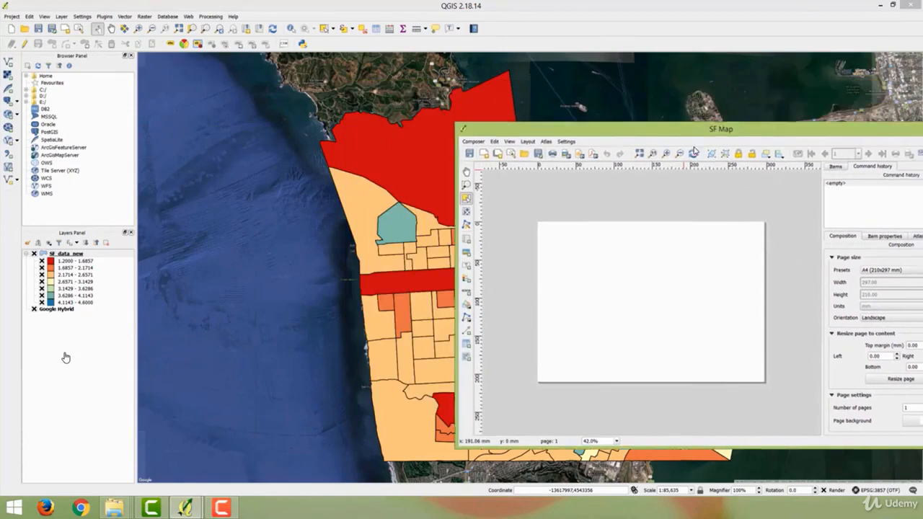
left_click_drag(693, 129, 583, 77)
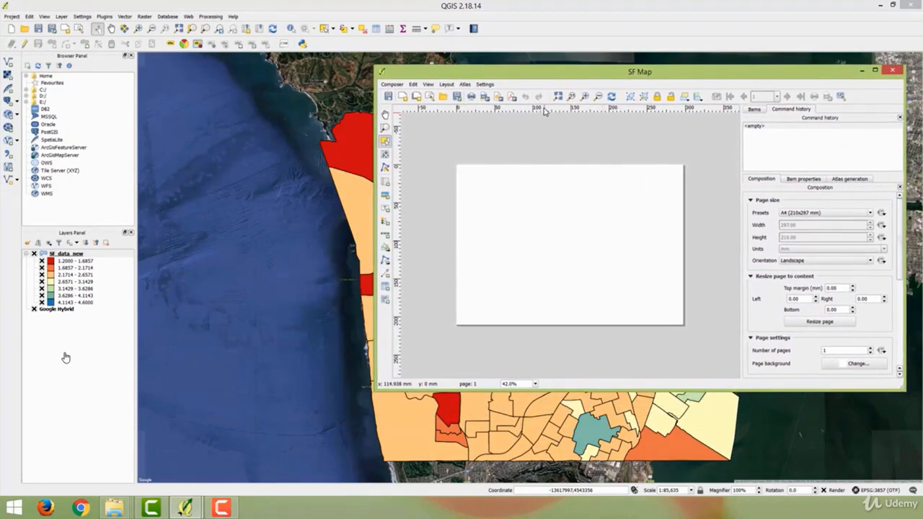
- Add a new map to the SF Map composition, covering nearly the whole A4 landscape page
left_click(387, 187)
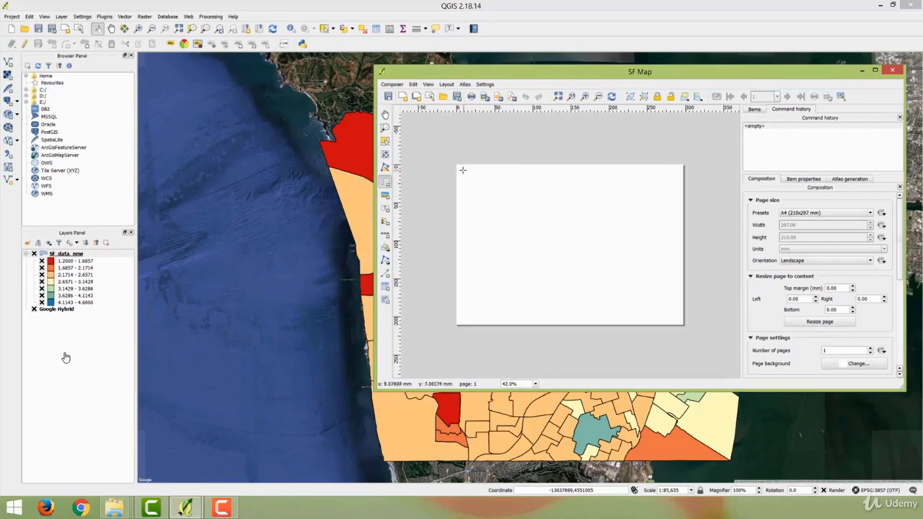
left_click_drag(462, 166, 679, 321)
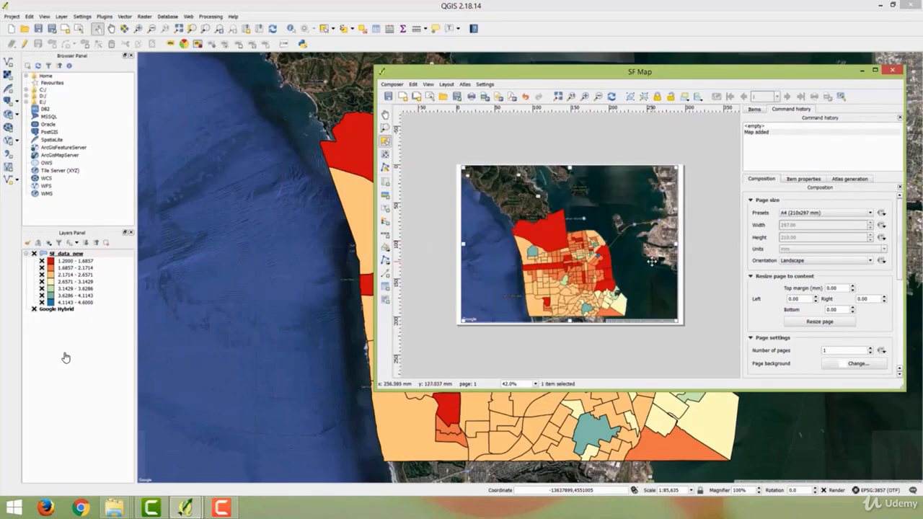
left_click(700, 236)
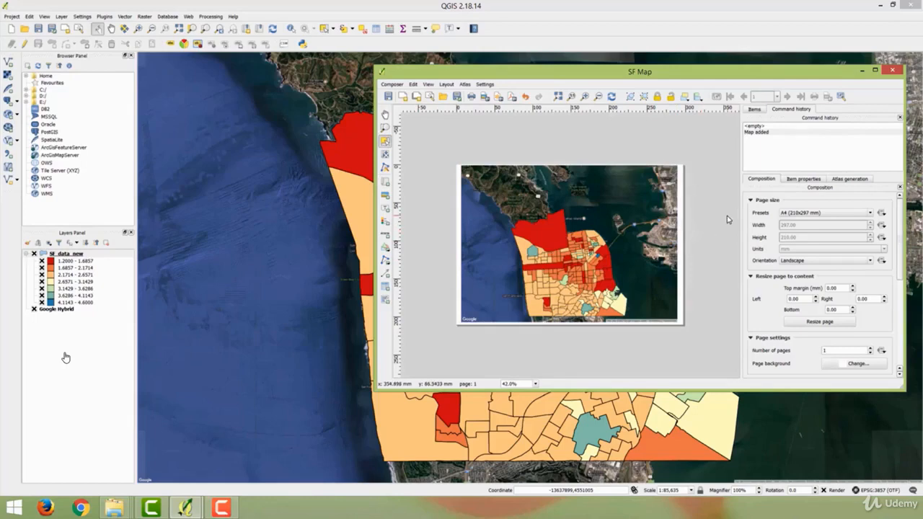
left_click(447, 85)
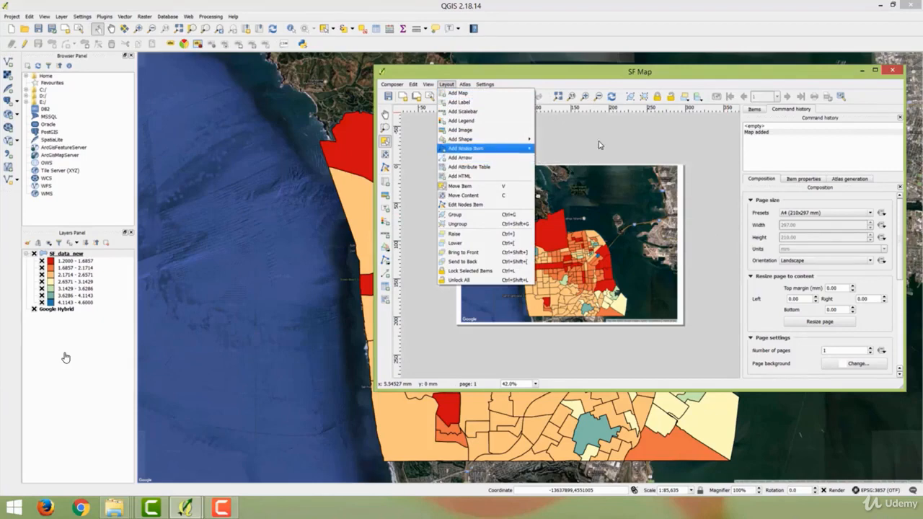
left_click(661, 138)
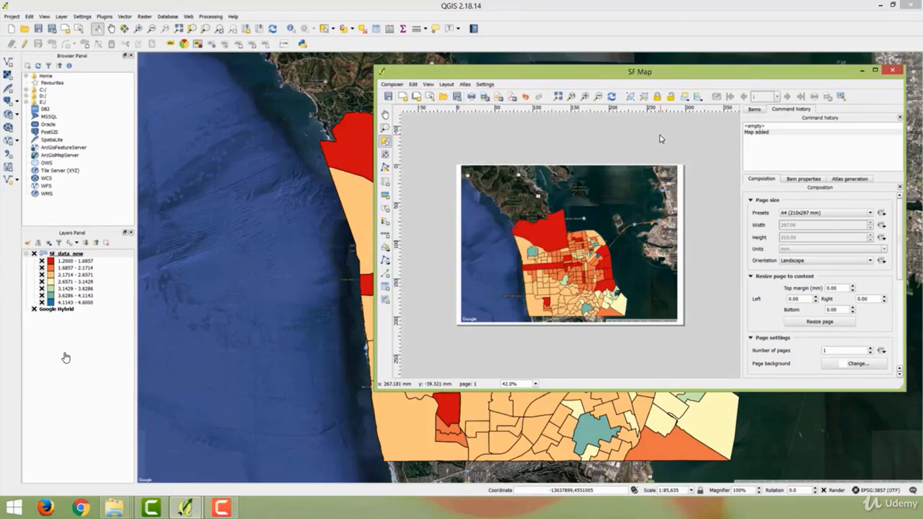
left_click(611, 96)
- Export the composition as a PNG image named SF_Map into the Toolkit_Lecture_2\SF_data_new folder with the default export options
left_click(394, 85)
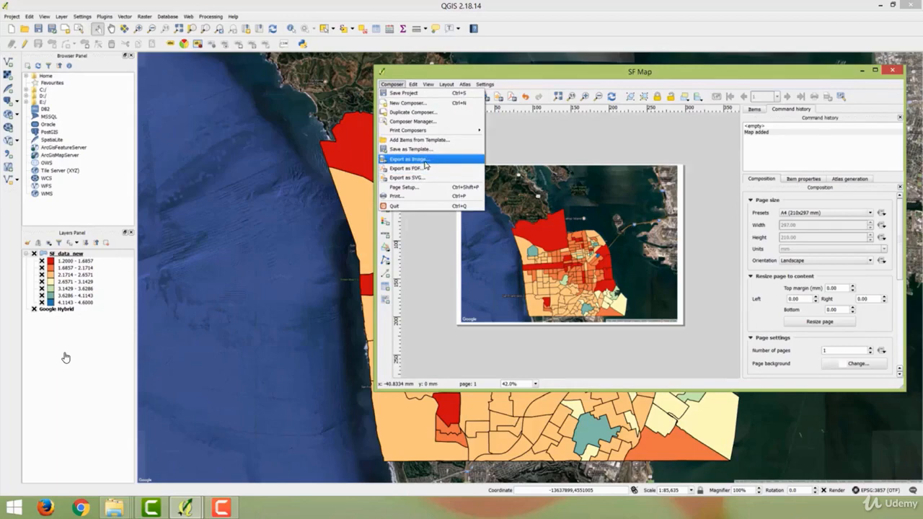
left_click(424, 160)
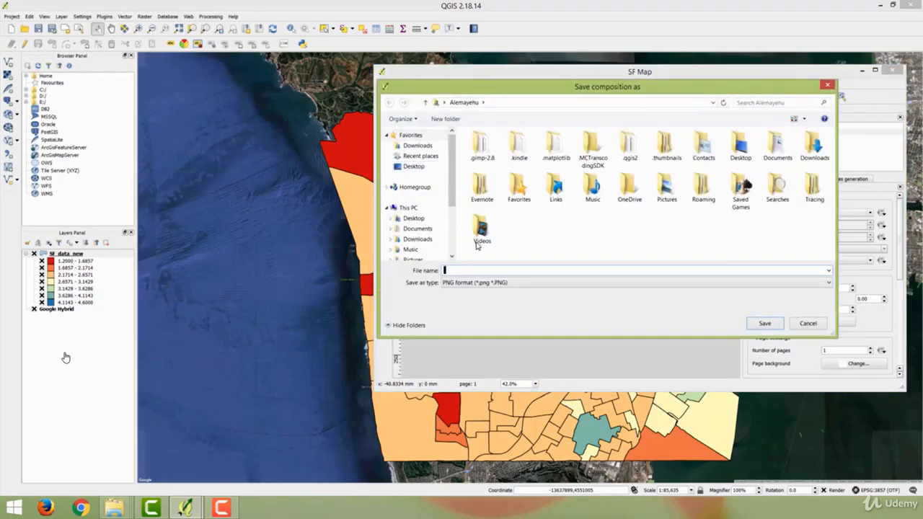
type("C:\\Users\\Alemayehu\\Documents\\UCB_GIS_Courses\\Lab\\Toolkit_Lecture_2\\SF_data_new")
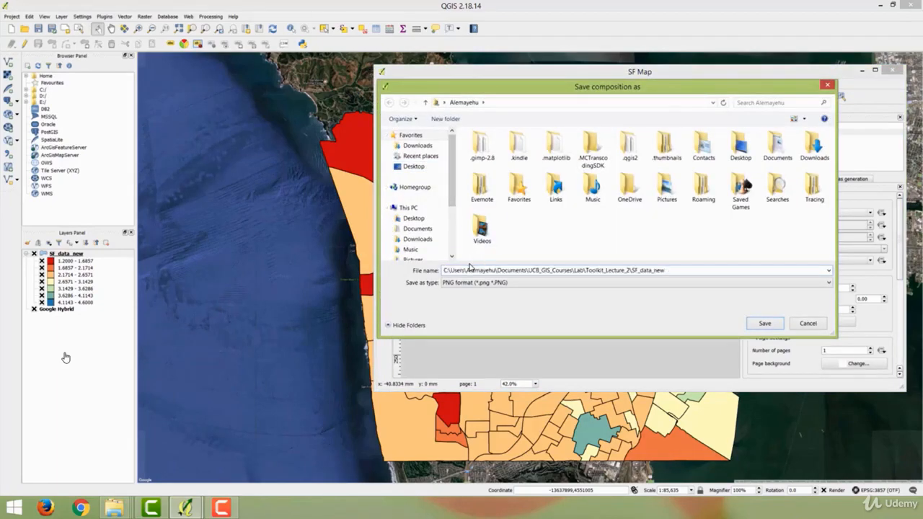
key("Return")
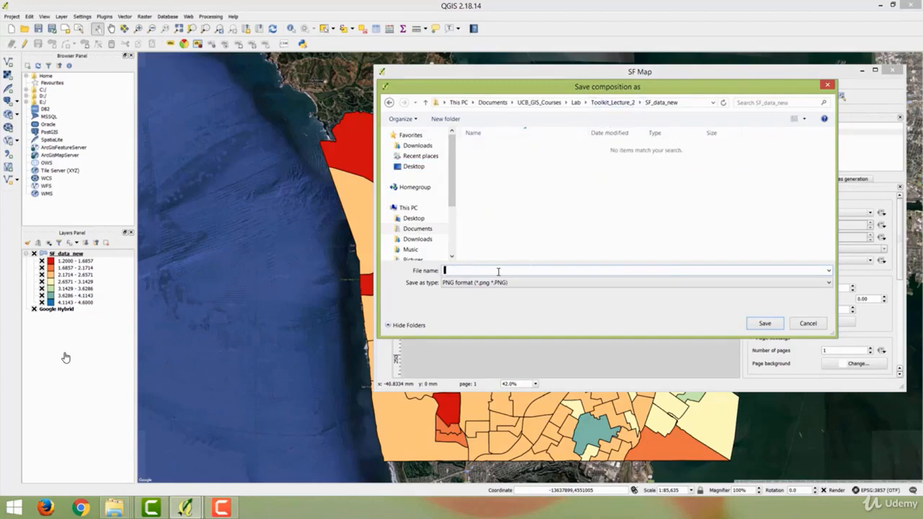
type("SF")
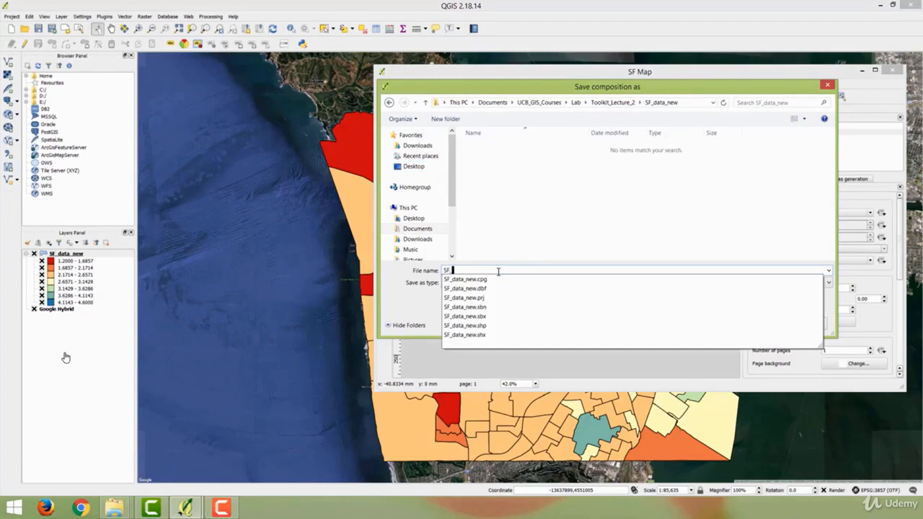
type("_M")
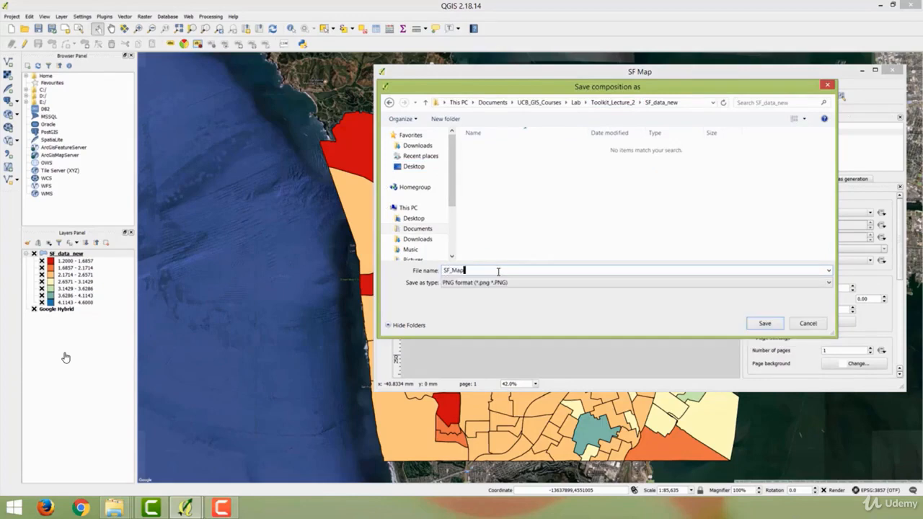
type("ap")
key("Return")
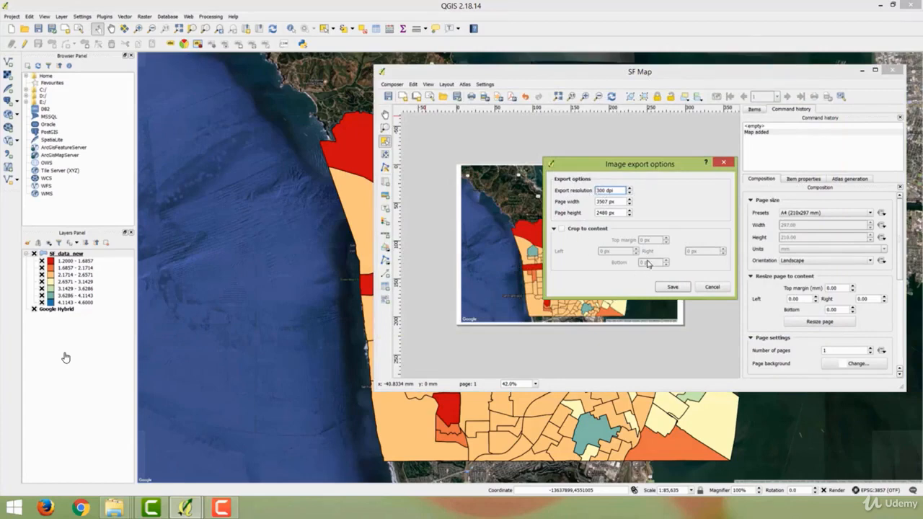
left_click(672, 289)
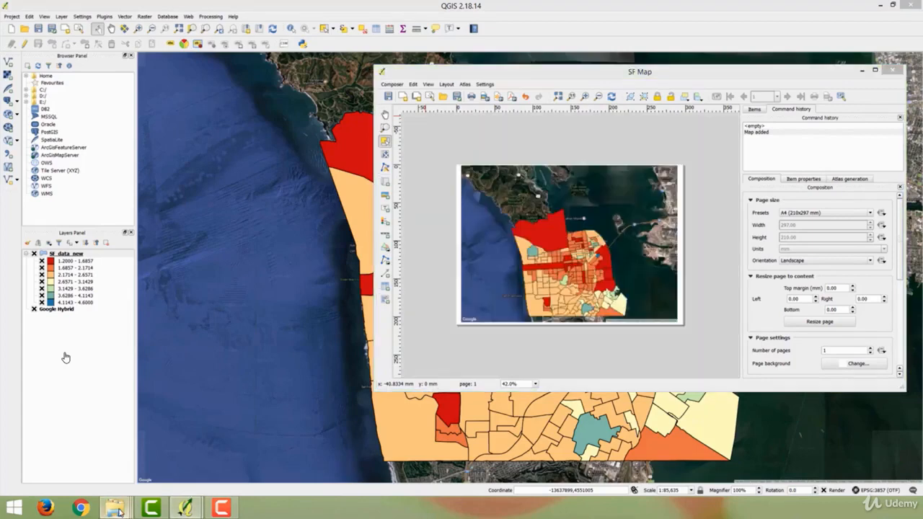
- Examine the exported SF_Map image from the SF_data_new folder, and close the image and the SF Map composer
mouse_move(116, 510)
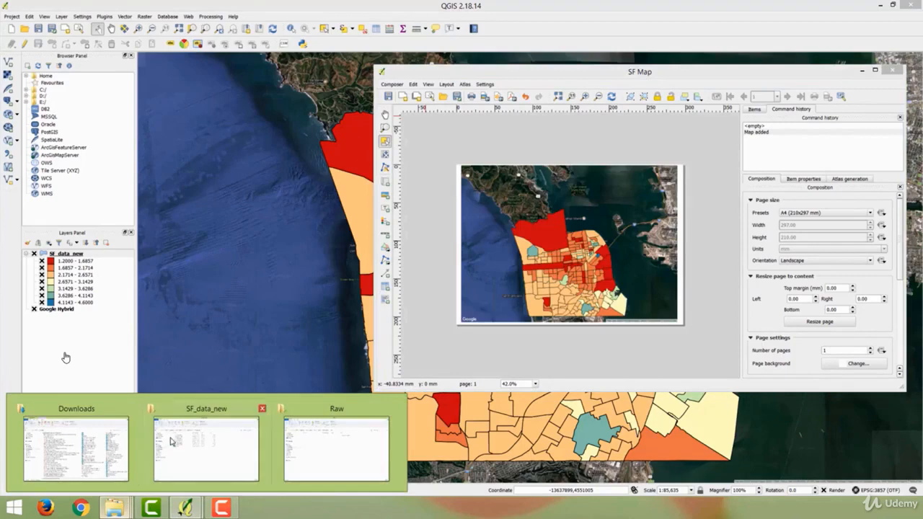
left_click(205, 442)
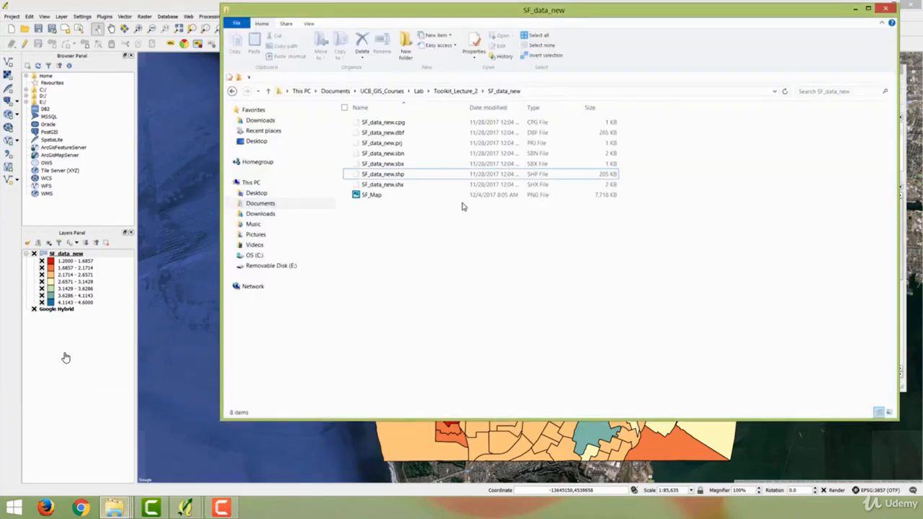
double_click(411, 197)
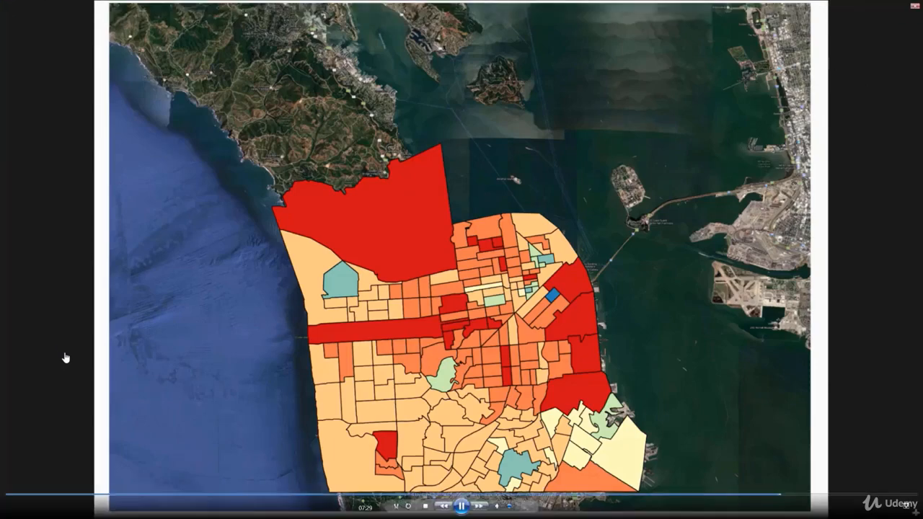
right_click(732, 151)
left_click(915, 6)
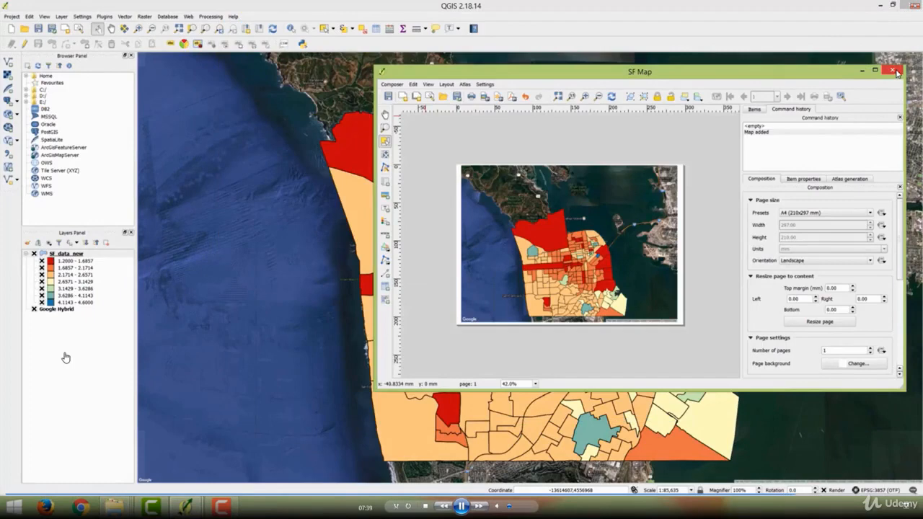
left_click(897, 73)
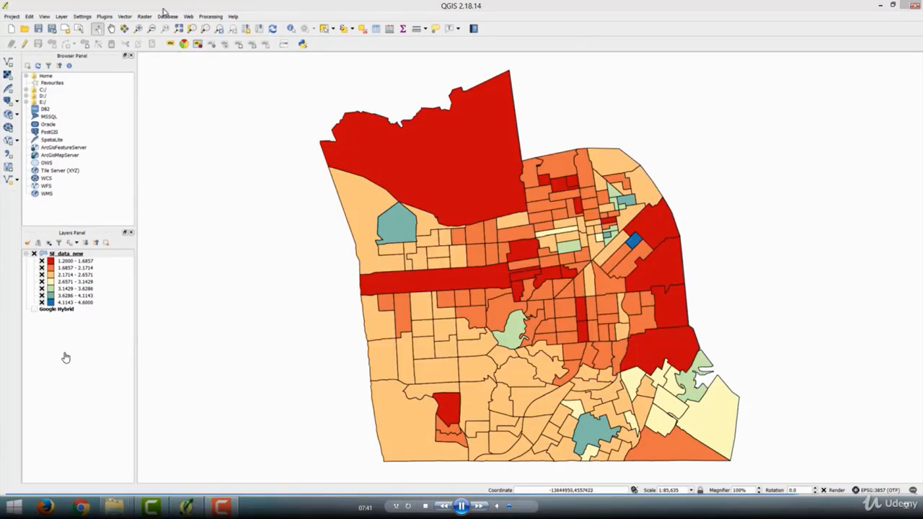
- Save the SF_data_new layer in Keyhole Markup Language format as SF_Map_KML in the SF_data_new folder, adding the saved file to the map
left_click(64, 16)
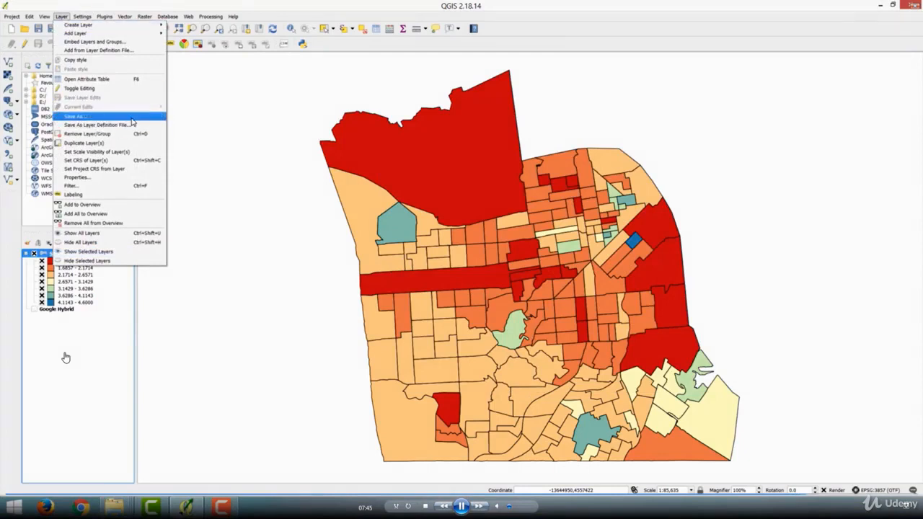
key("Return")
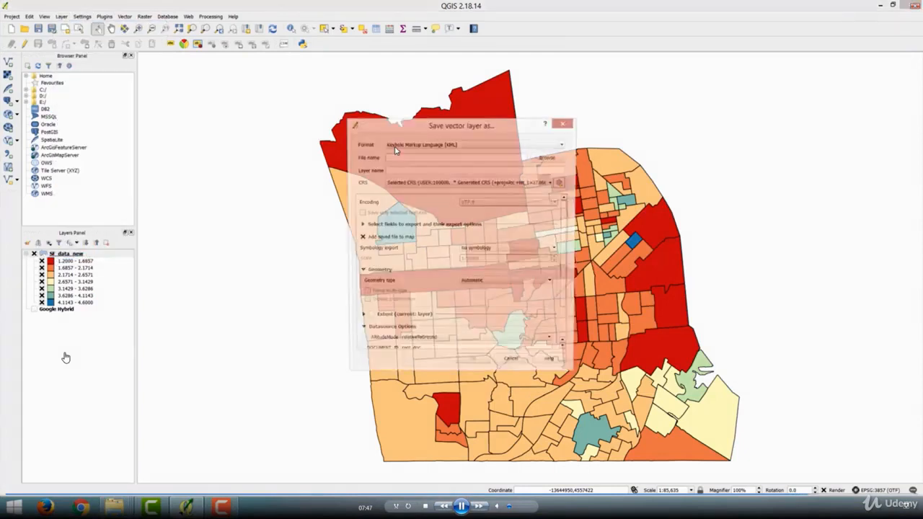
left_click_drag(386, 126, 630, 90)
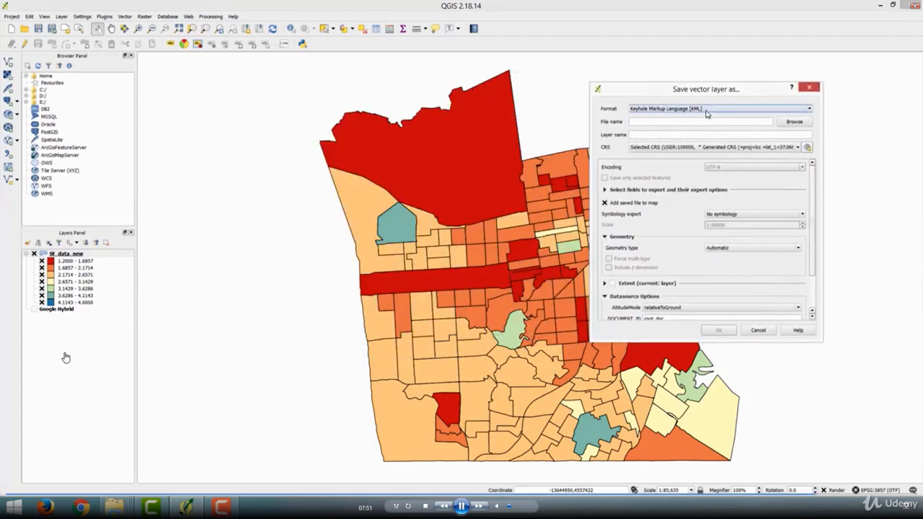
left_click(795, 122)
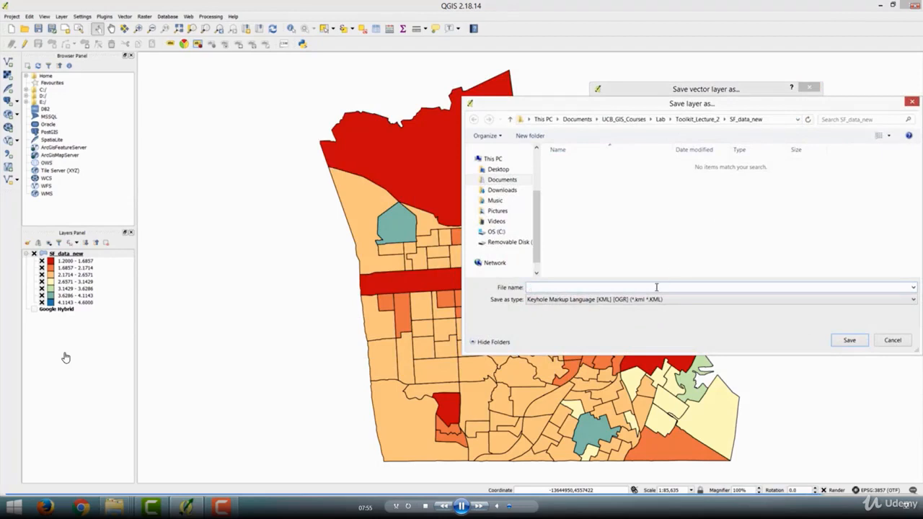
type("SF")
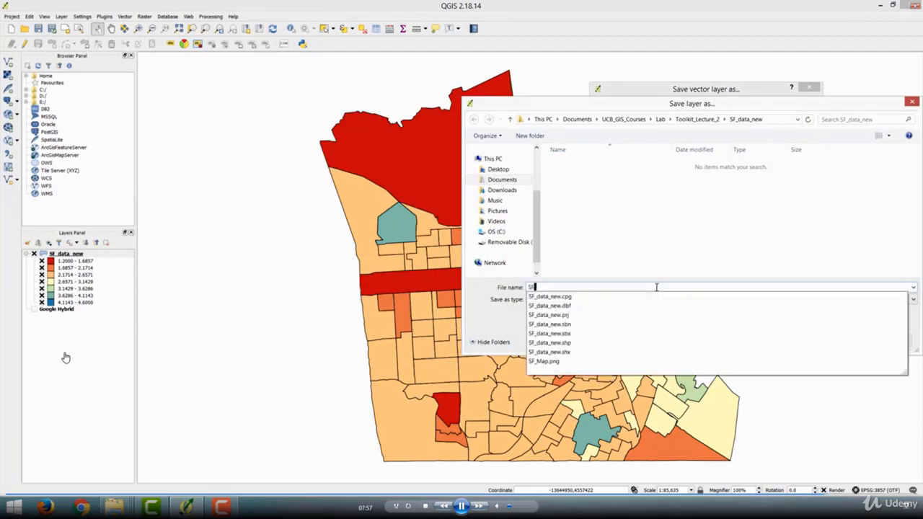
type("_Map")
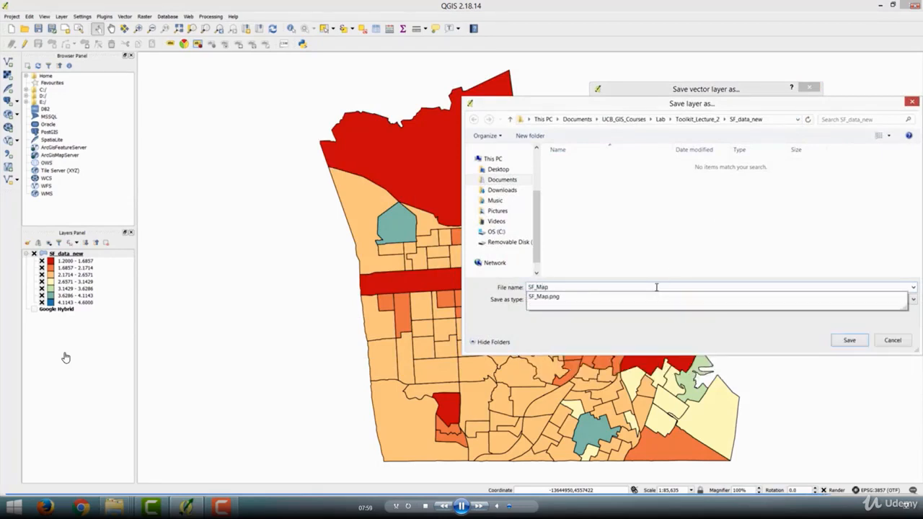
type(".KML")
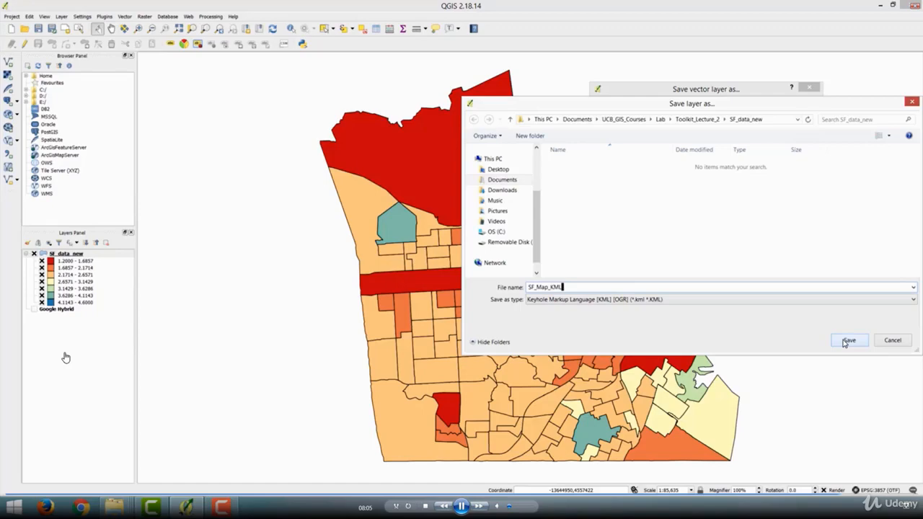
left_click(846, 340)
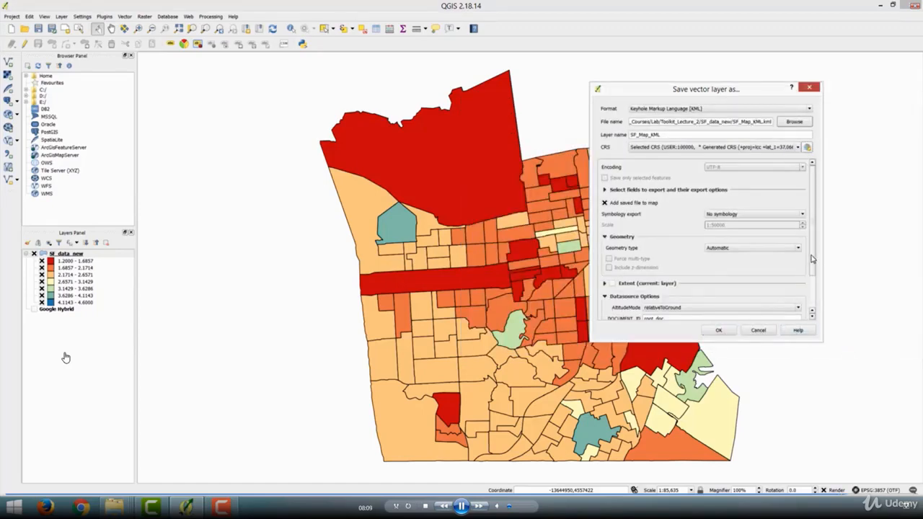
scroll(813, 258, "down", 3)
left_click(719, 329)
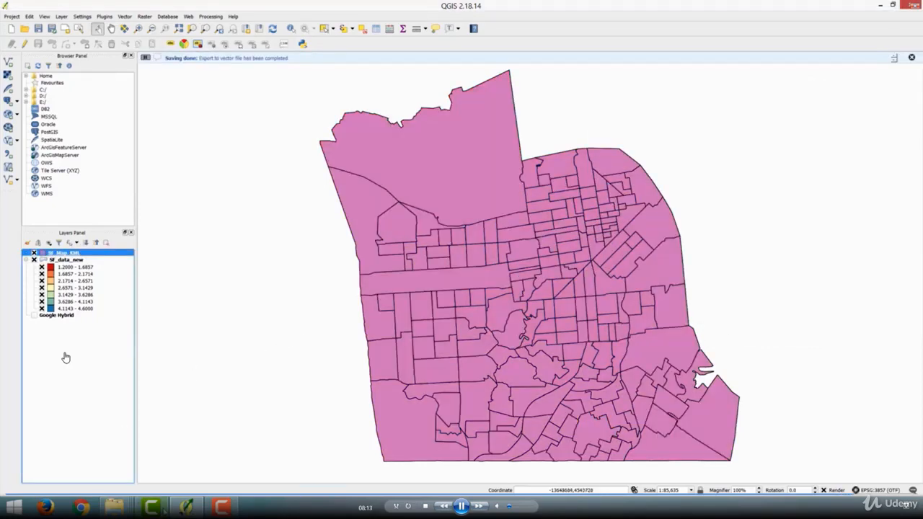
- Open the exported SF_Map_KML file from the SF_data_new folder in Google Earth Pro and maximize the Google Earth Pro window
mouse_move(114, 507)
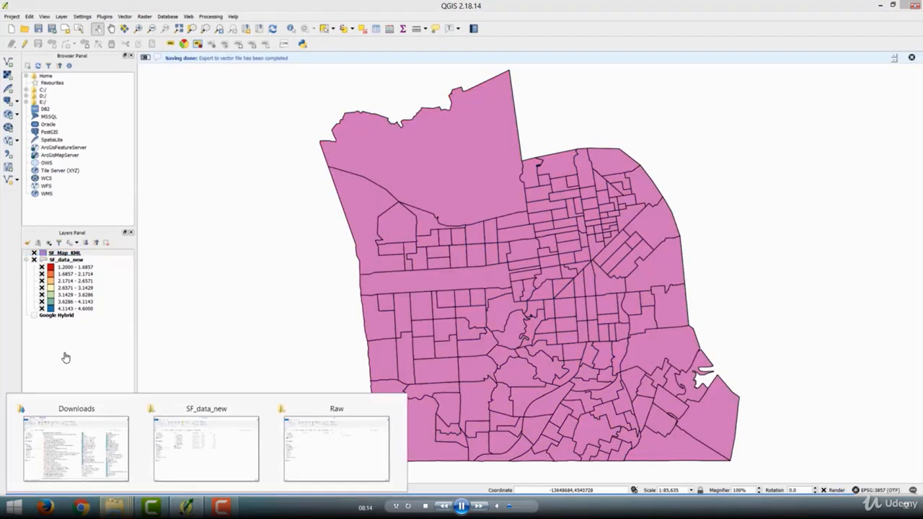
left_click(199, 454)
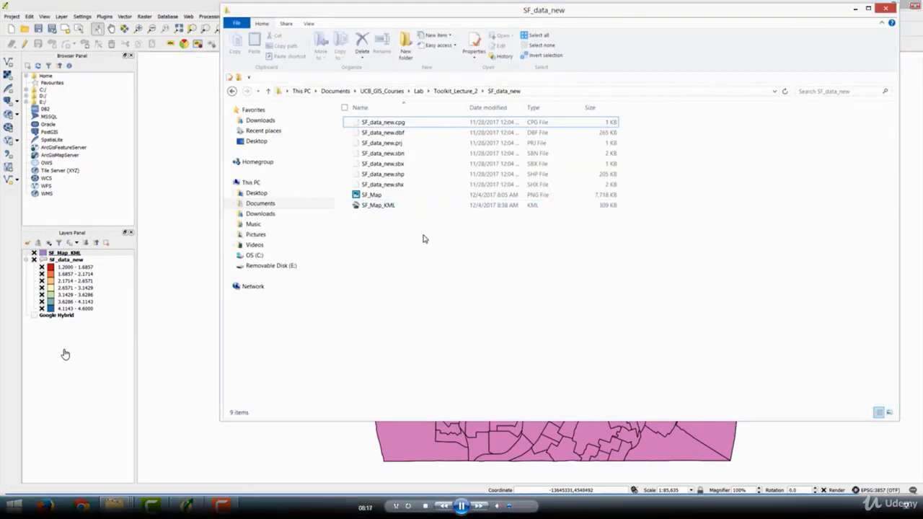
left_click(424, 207)
left_click(773, 315)
left_click(427, 209)
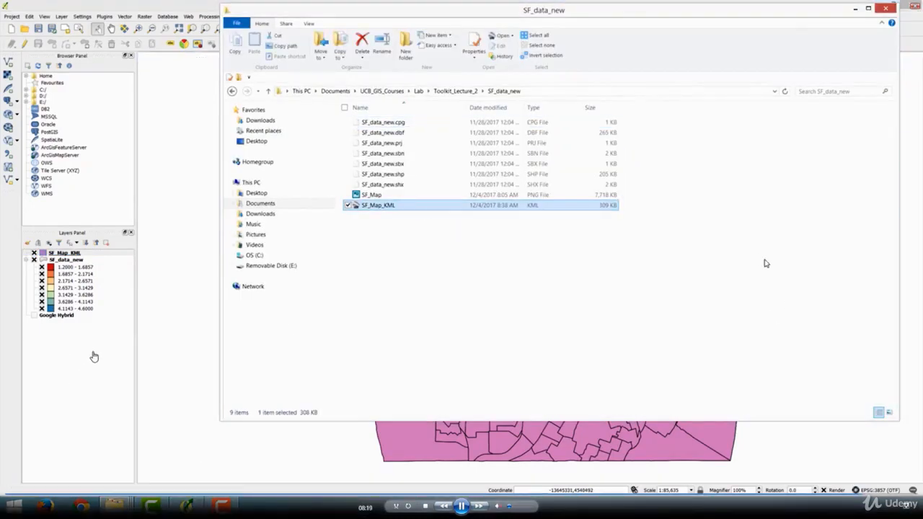
left_click(426, 231)
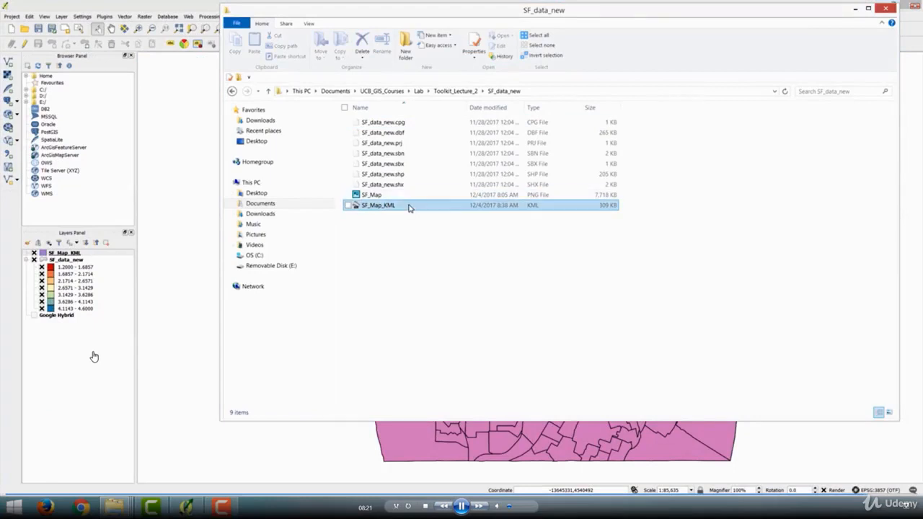
left_click(408, 209)
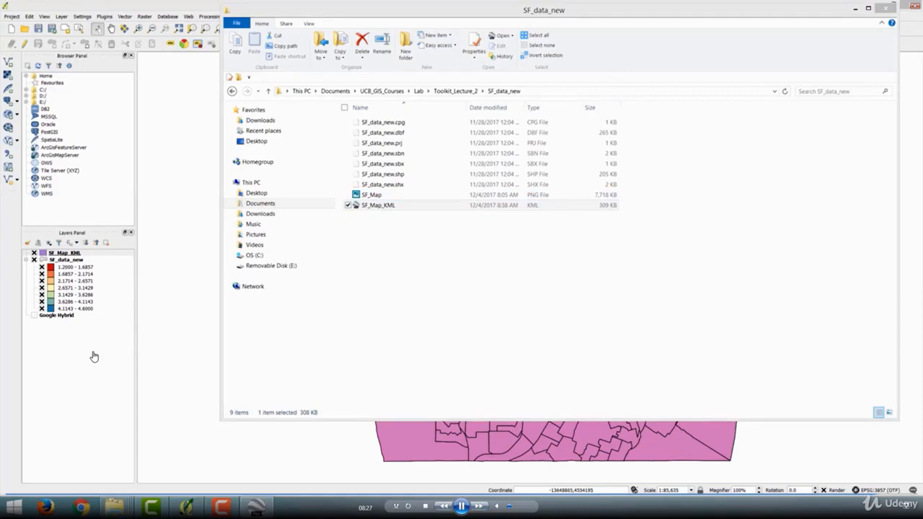
left_click_drag(0, 19, 684, 32)
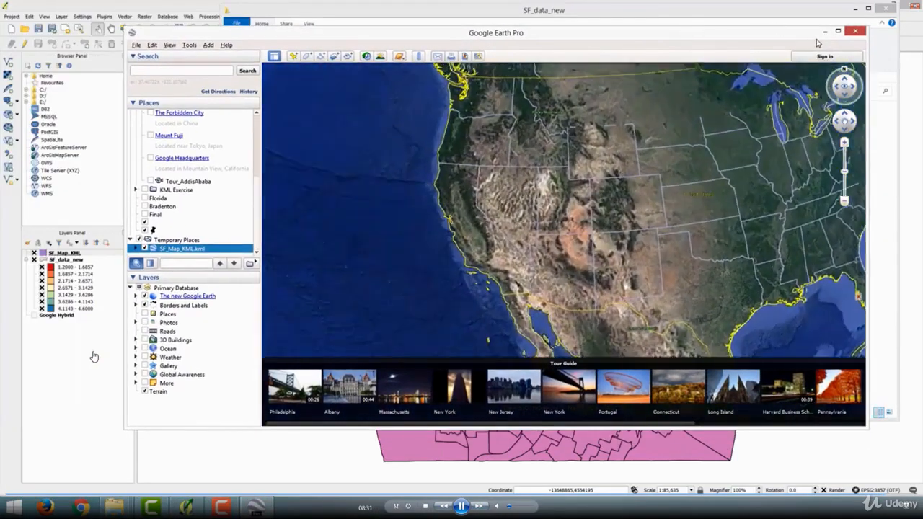
left_click(837, 32)
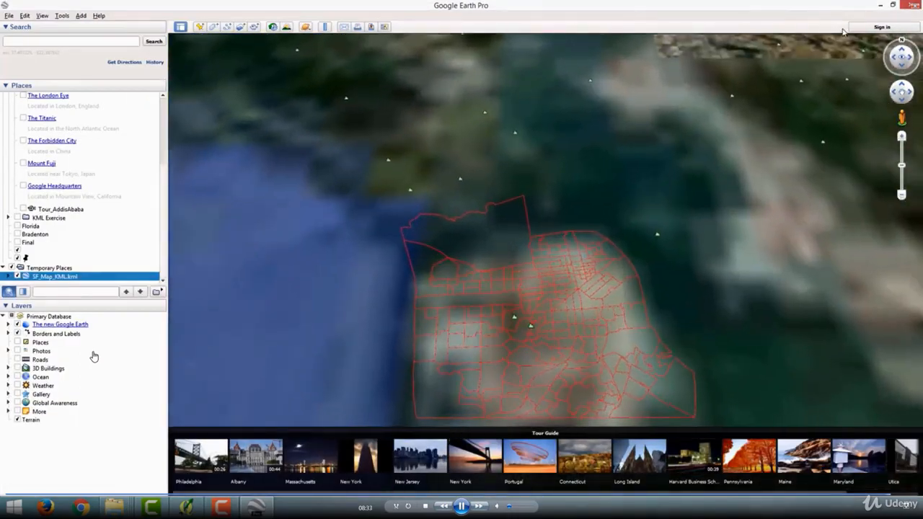